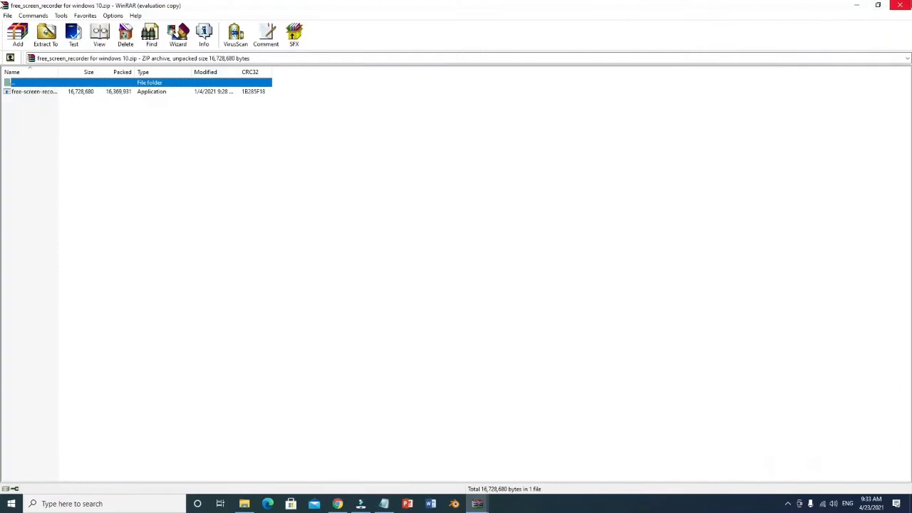
Extract the free-screen-recorder application from the ZIP archive into the "free_screen_recorder for windows 10" folder on the desktop.
left_click(216, 98)
left_click(135, 91)
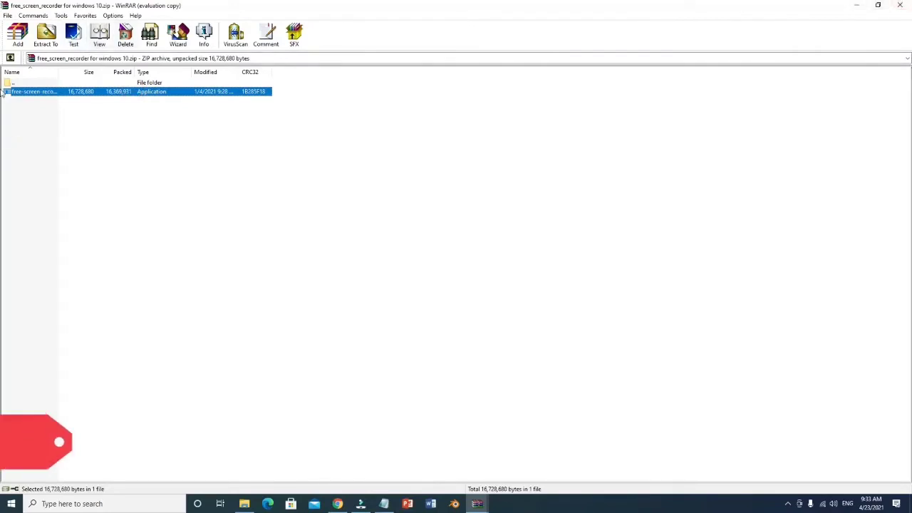
left_click(45, 35)
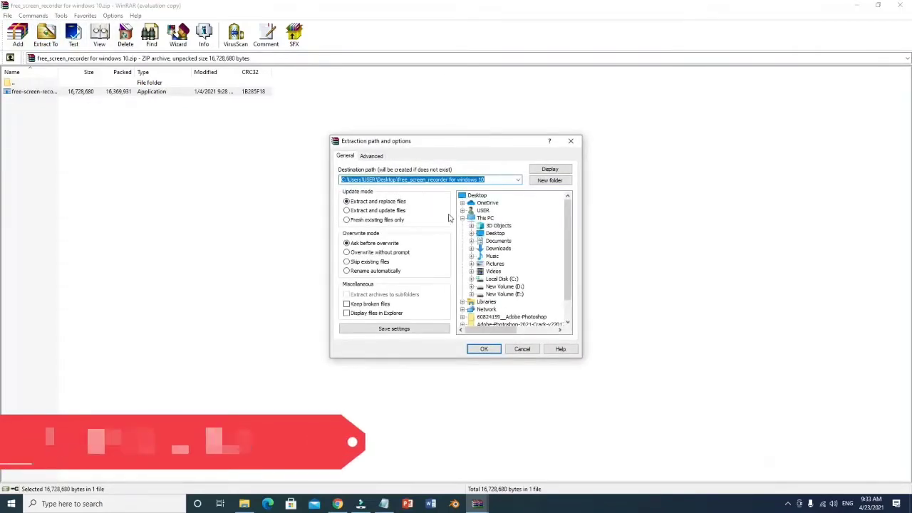
left_click(489, 351)
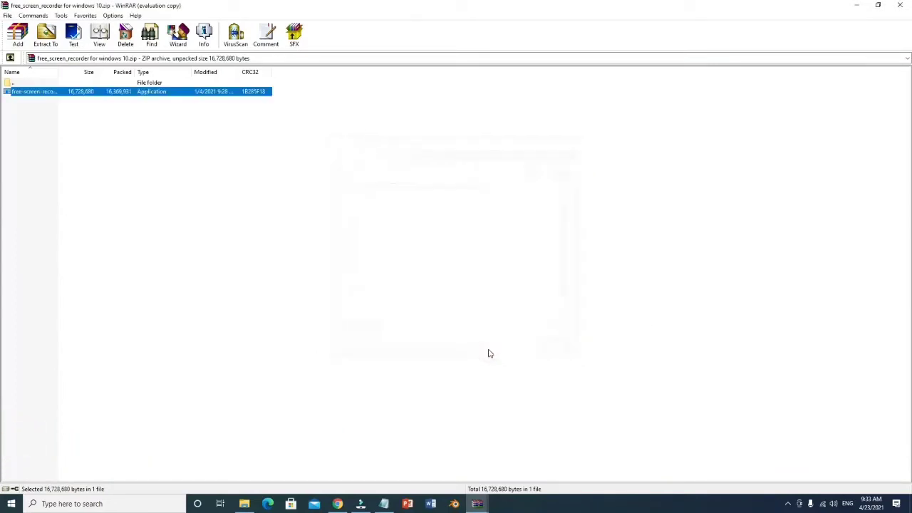
left_click(855, 6)
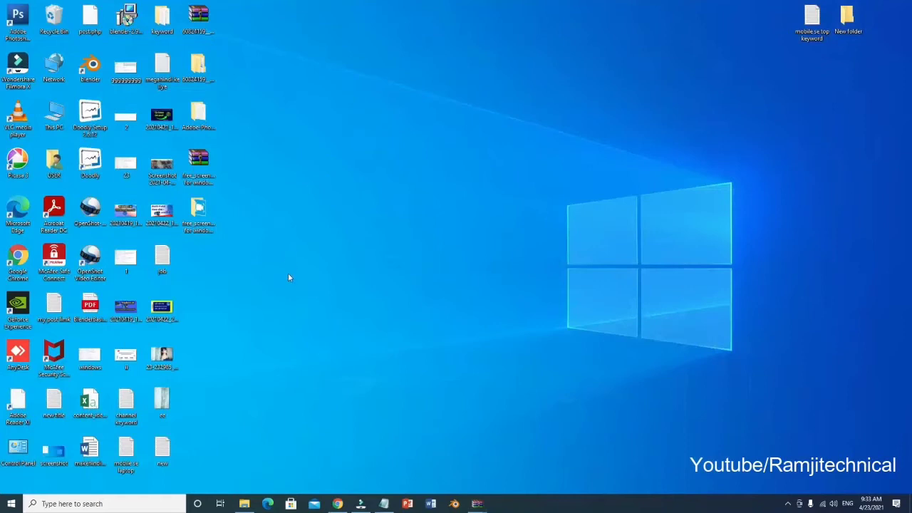
Open the extracted "free_screen_recorder for windows 10" folder on the desktop and launch the free-screen-recorder-1070 installer.
left_click(202, 217)
double_click(202, 217)
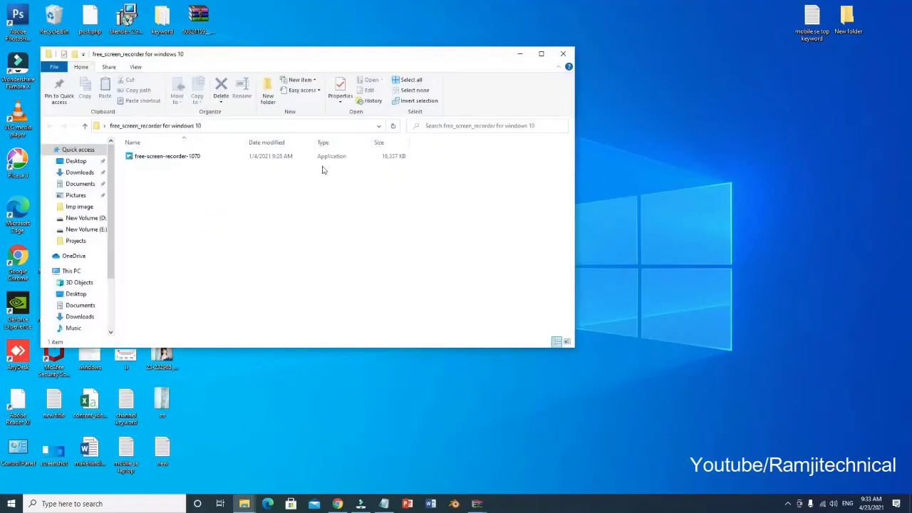
left_click(541, 55)
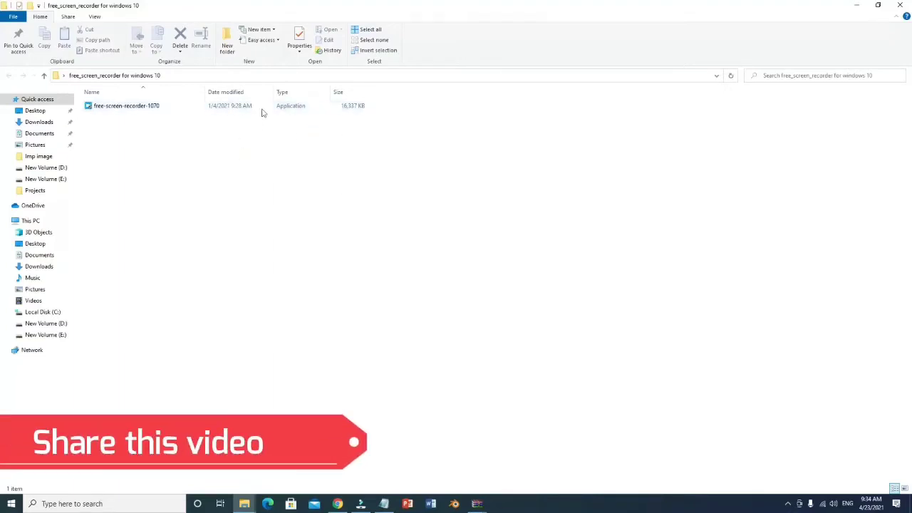
right_click(216, 108)
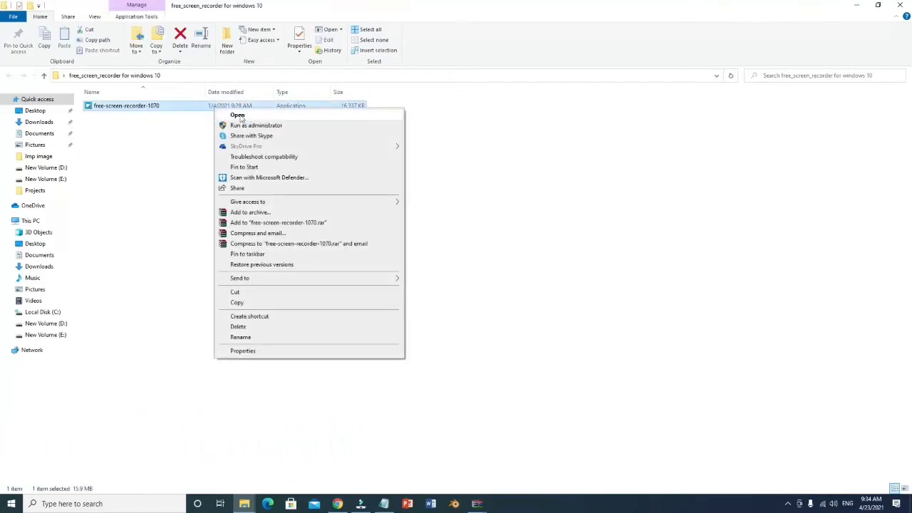
left_click(169, 131)
left_click(190, 108)
key("F2")
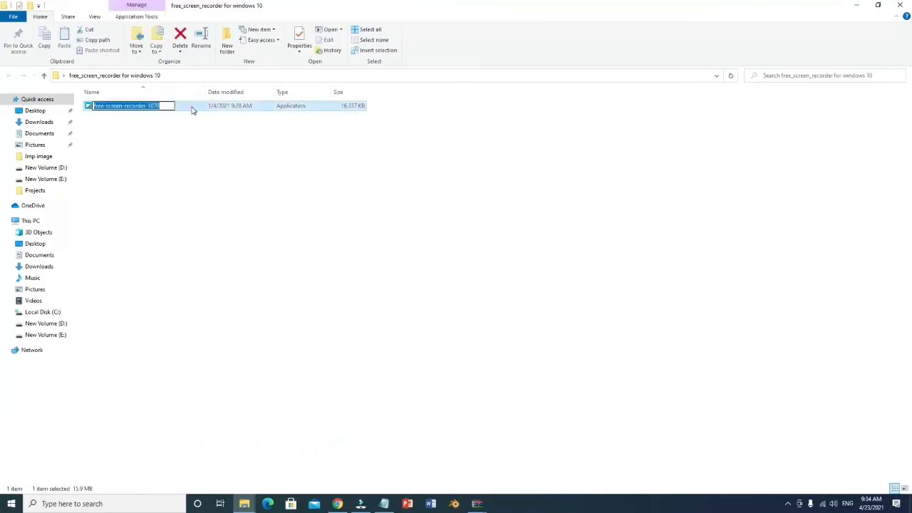
left_click(200, 107)
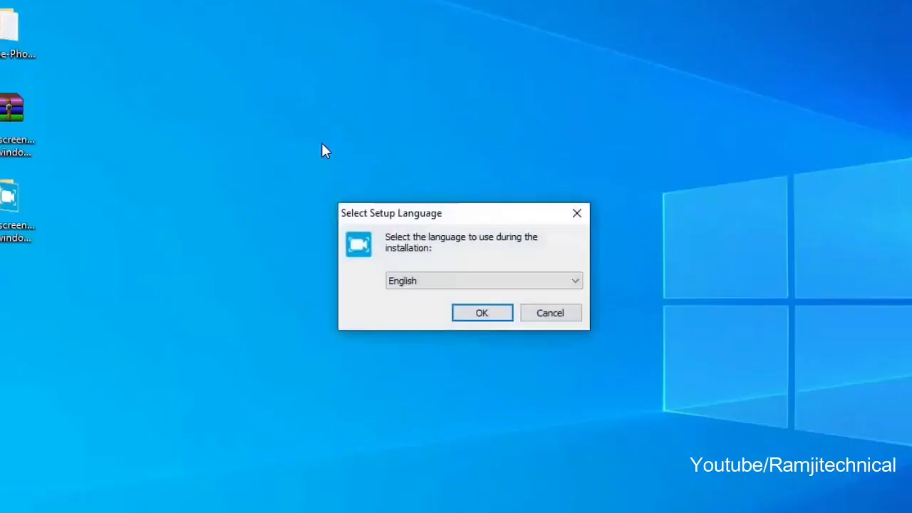
Accept English as the setup language for the installation.
left_click(516, 285)
left_click(516, 289)
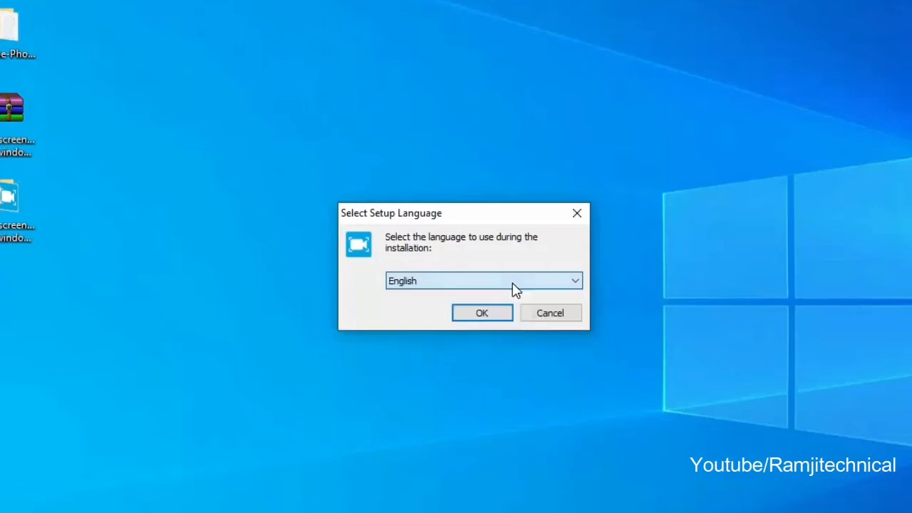
left_click(493, 317)
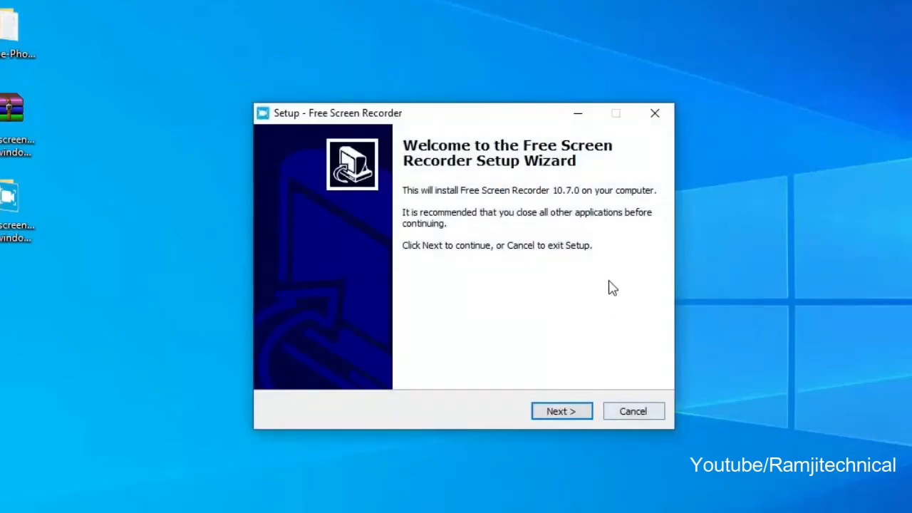
Install Free Screen Recorder 10.7.0 with the default folder and icon options, and finish setup with the program launching.
left_click(562, 419)
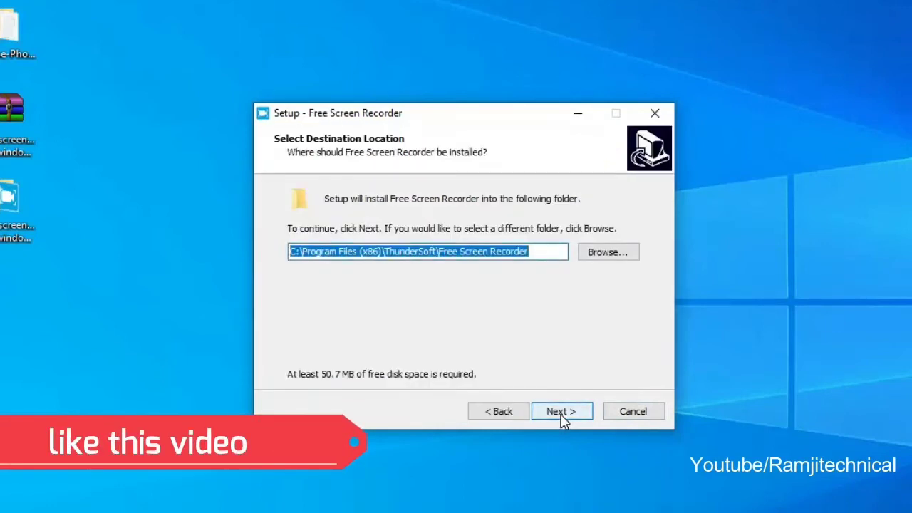
left_click(562, 412)
left_click(562, 412)
left_click(562, 411)
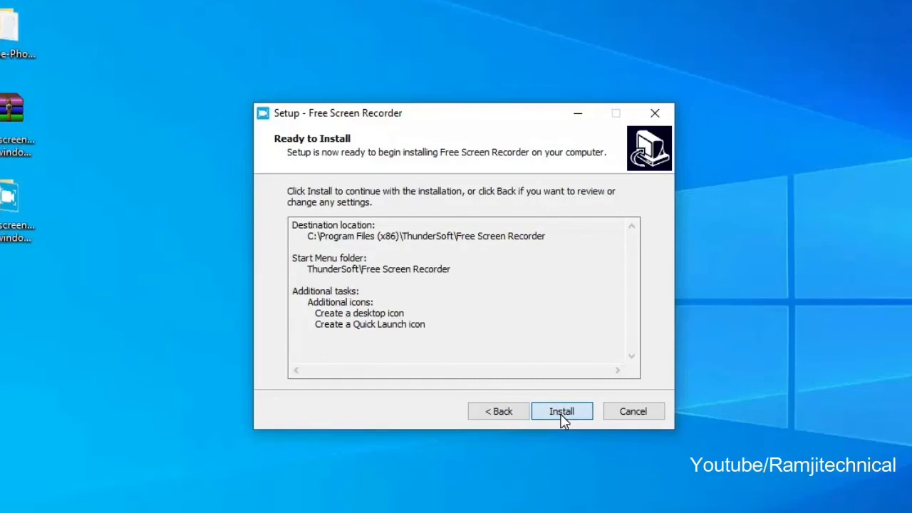
left_click(563, 413)
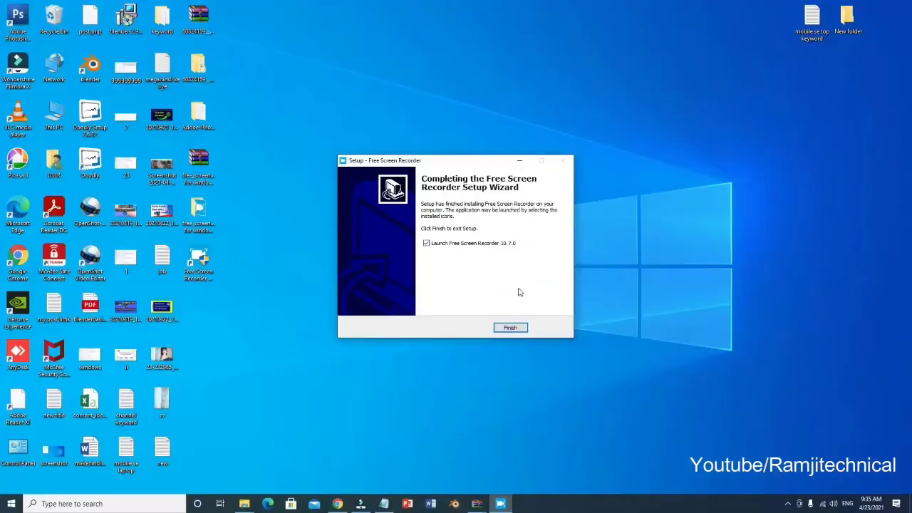
left_click(520, 330)
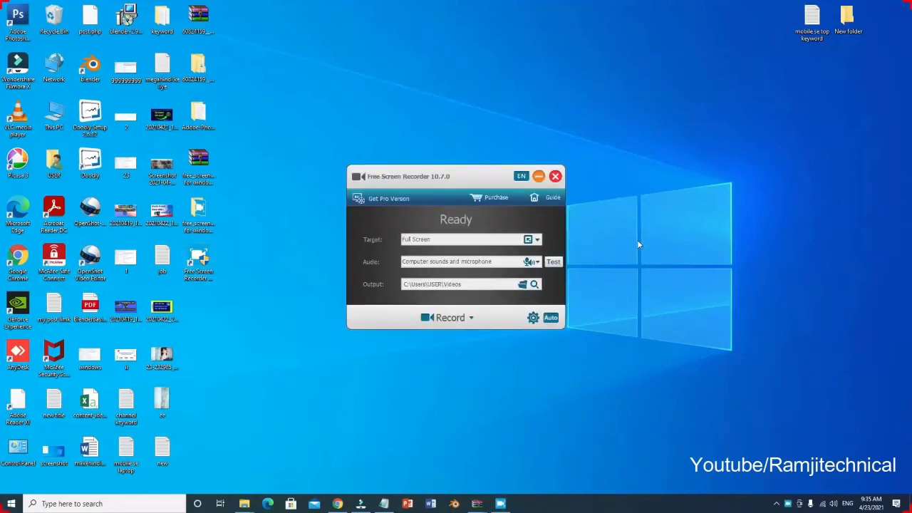
Review the target and audio choices, keeping Full Screen and Computer sounds and microphone for the recording.
left_click(537, 240)
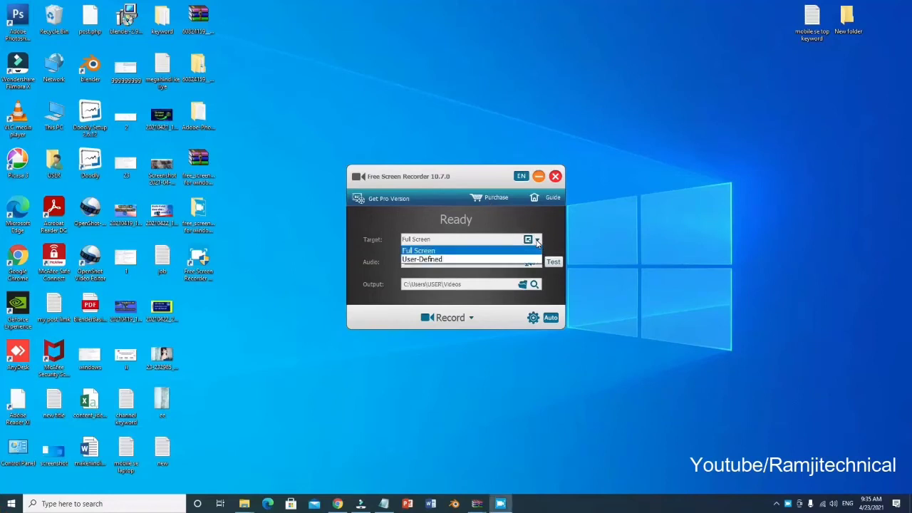
left_click(539, 241)
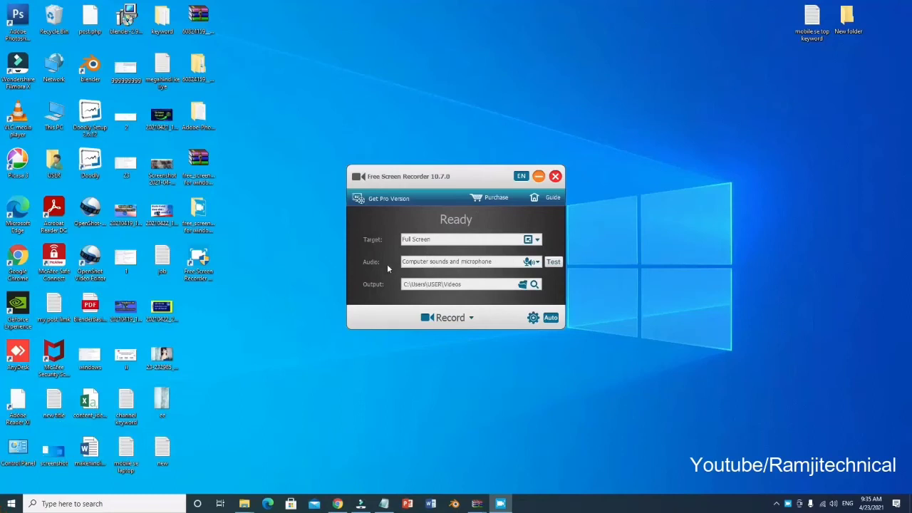
left_click(506, 264)
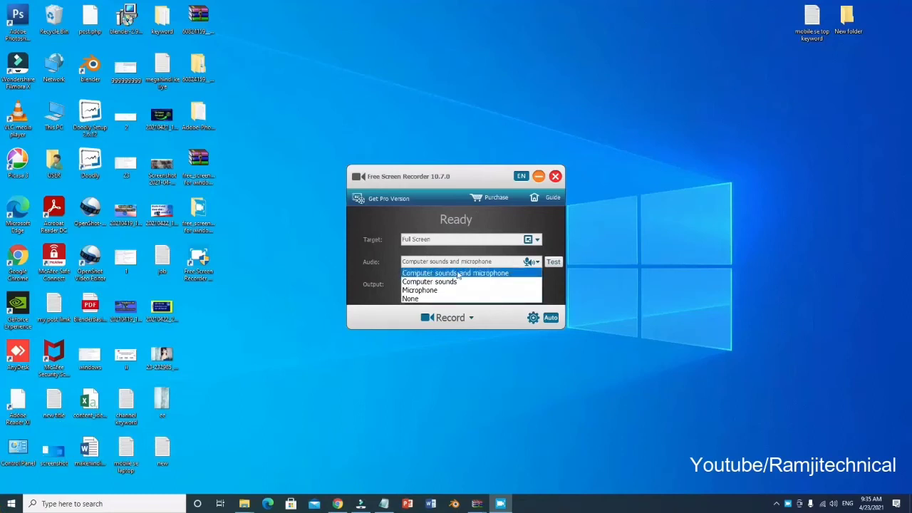
left_click(501, 274)
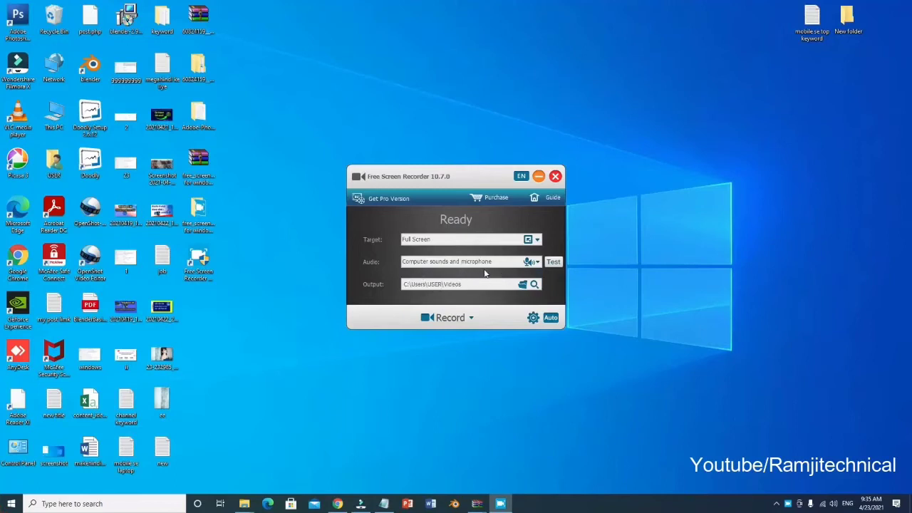
left_click(492, 265)
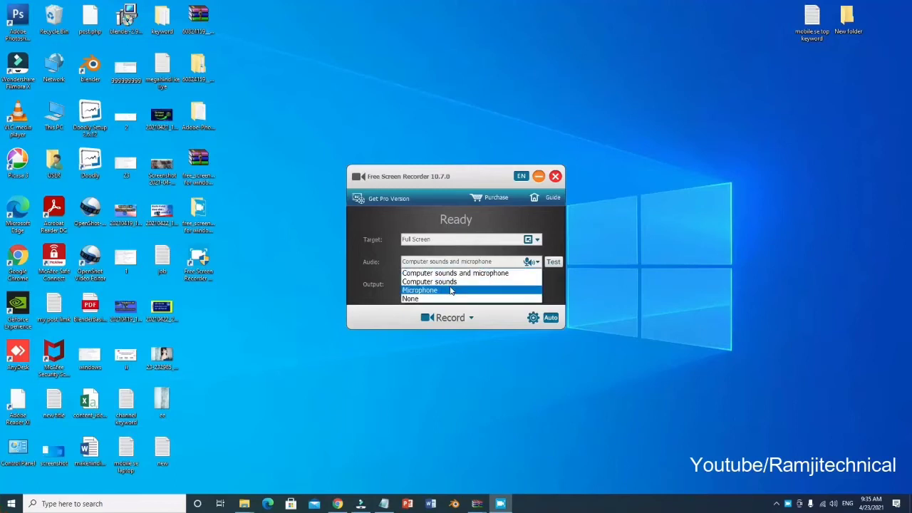
left_click(500, 263)
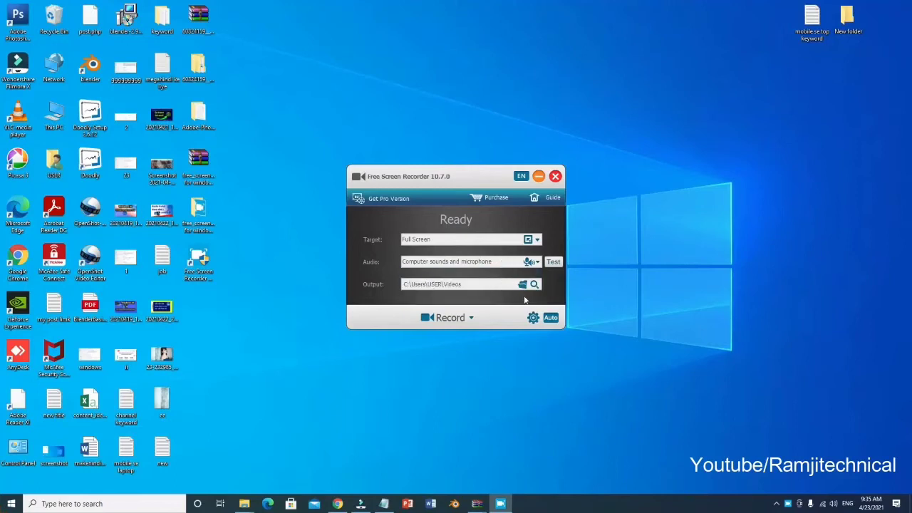
Test the audio source and start recording the screen.
left_click(554, 263)
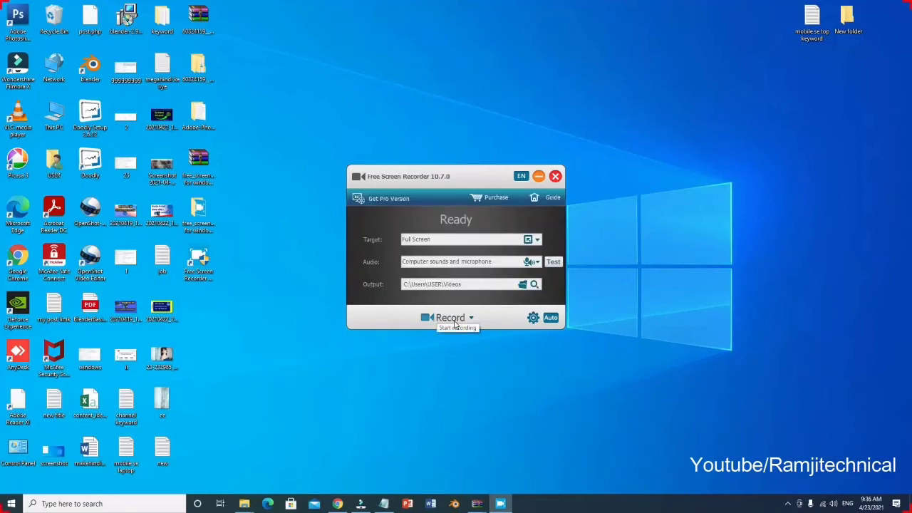
left_click(451, 318)
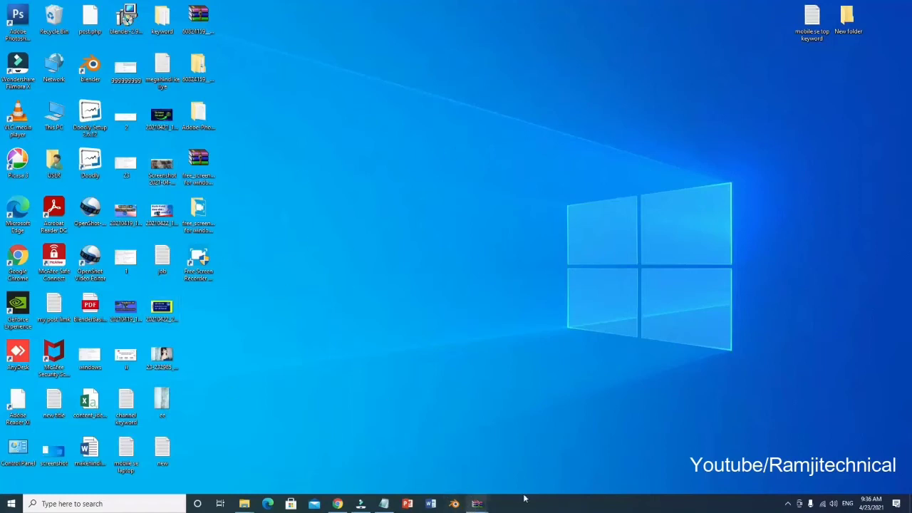
left_click(813, 506)
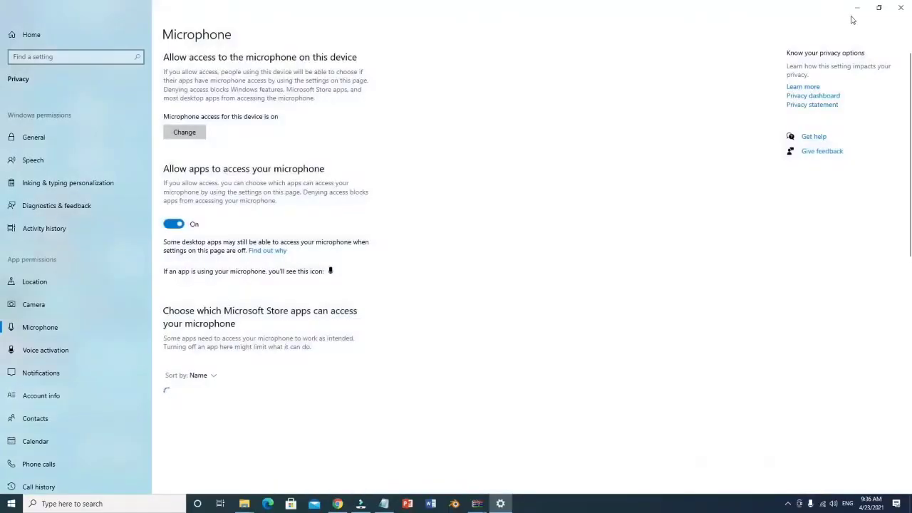
left_click(855, 7)
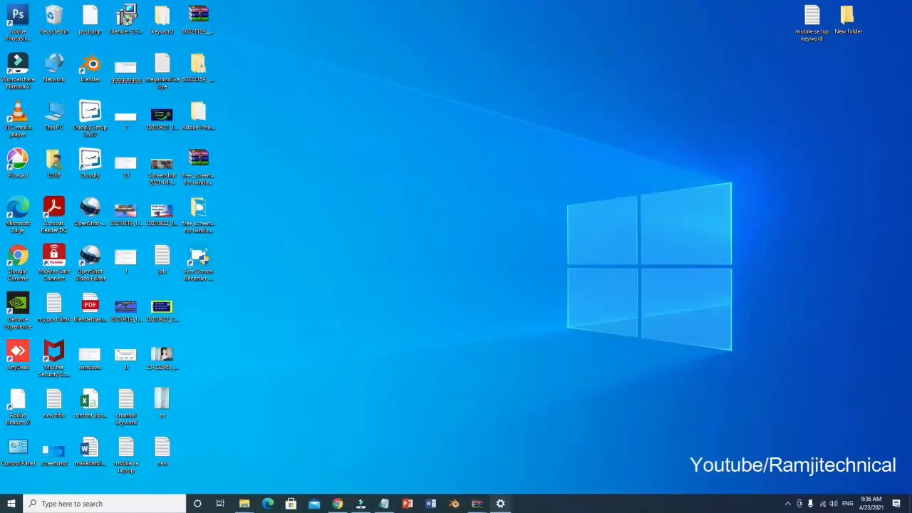
left_click(339, 504)
left_click(858, 9)
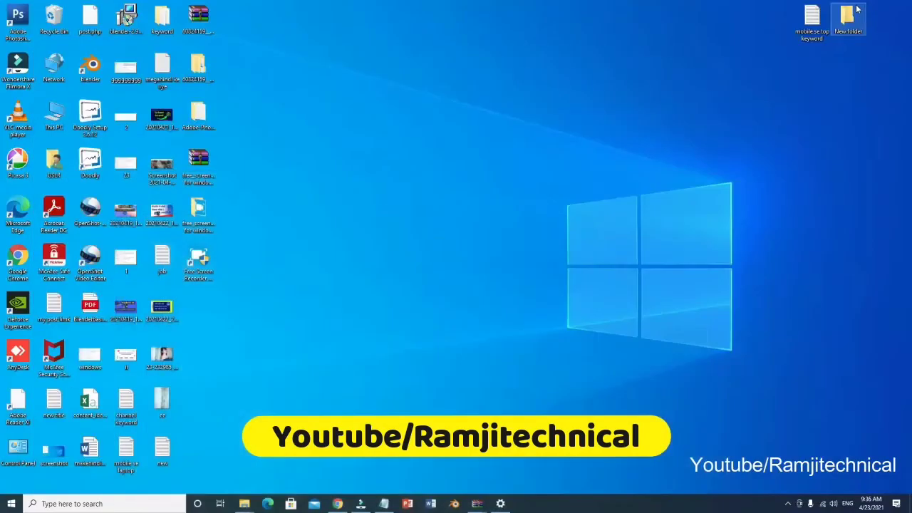
left_click(8, 504)
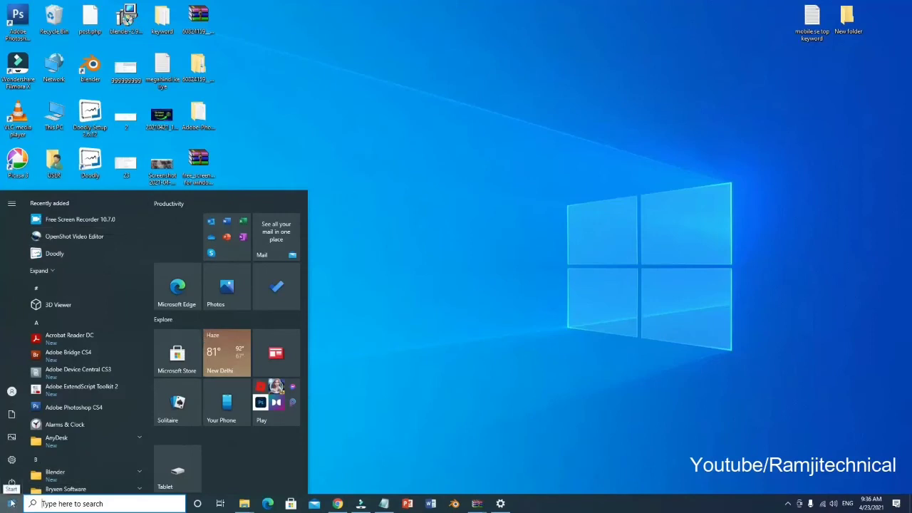
left_click(11, 503)
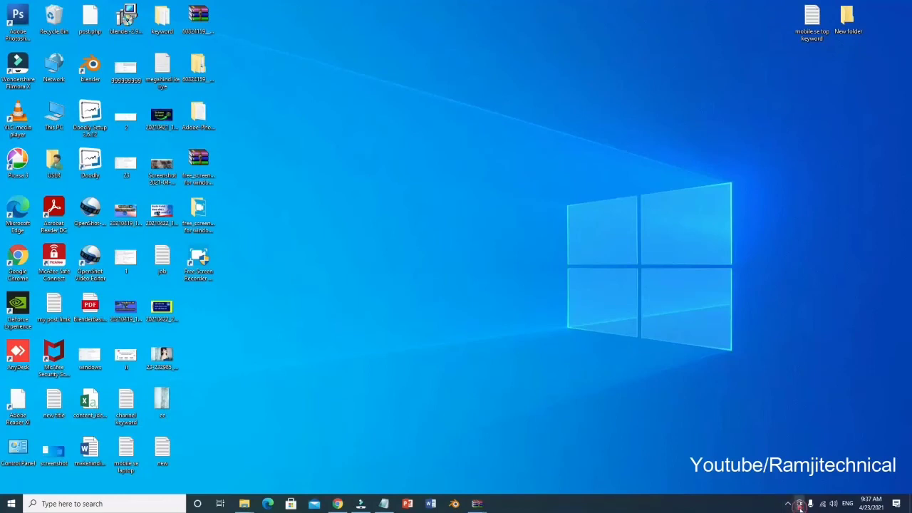
left_click(800, 503)
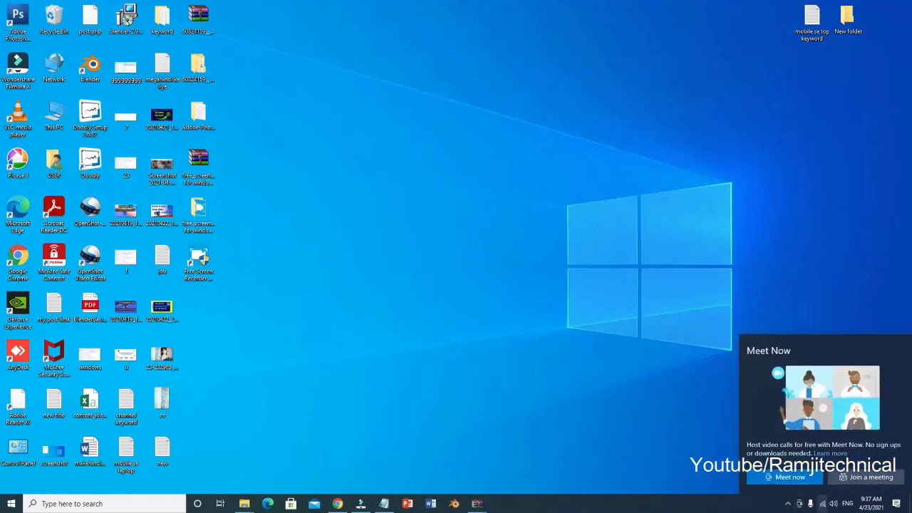
left_click(809, 504)
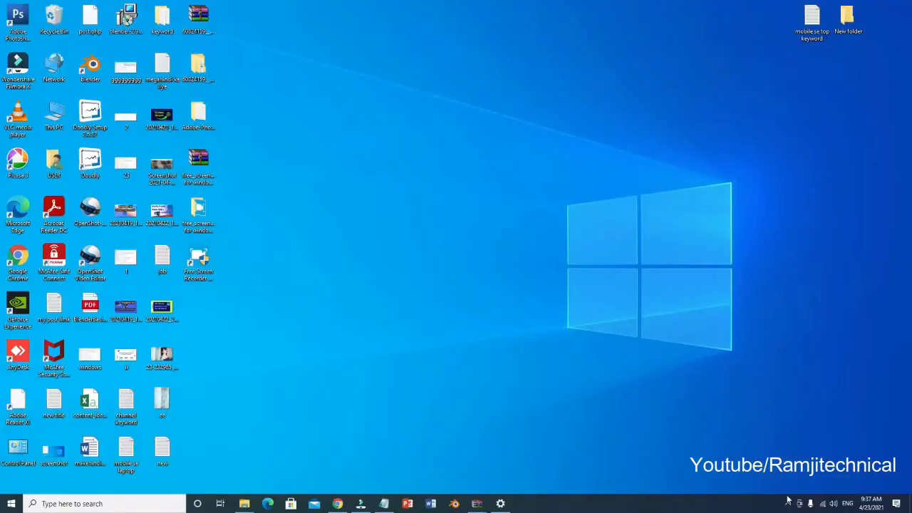
Bring back the hidden Free Screen Recorder window, stop the recording and minimize the recorder.
left_click(789, 504)
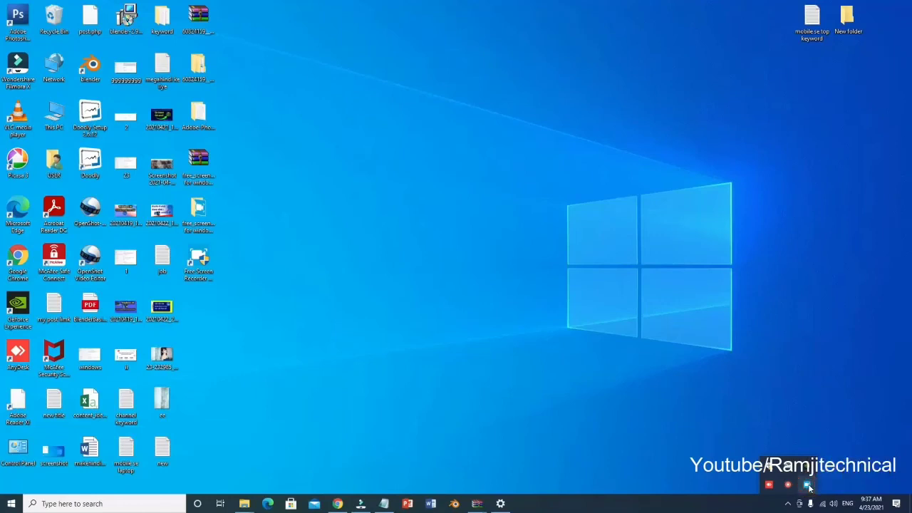
left_click(807, 485)
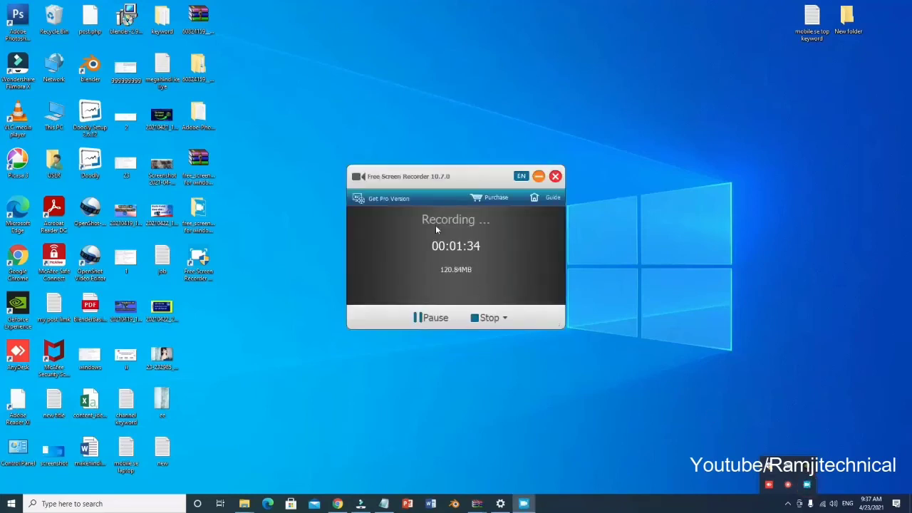
left_click(479, 322)
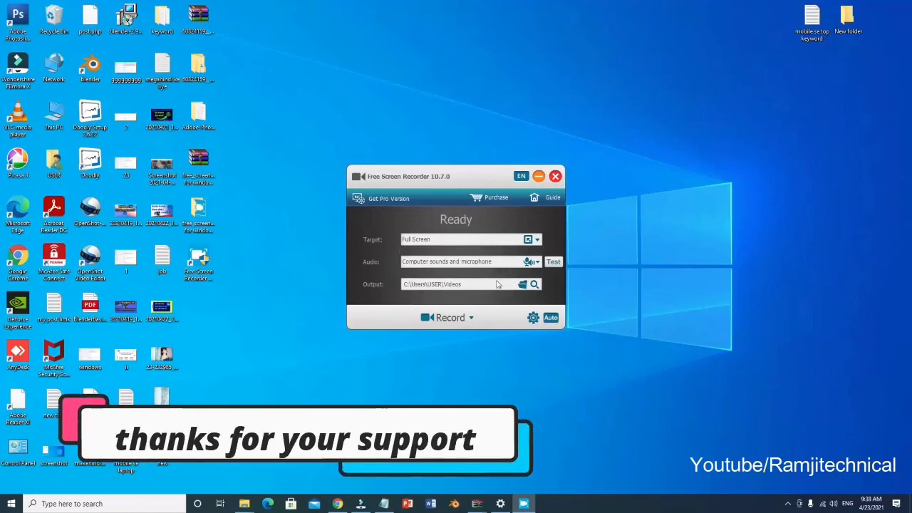
left_click(541, 177)
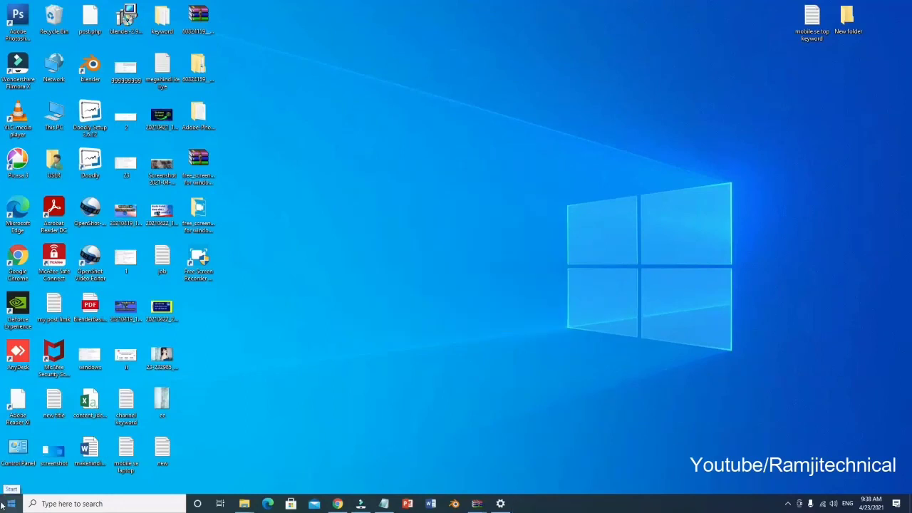
double_click(55, 120)
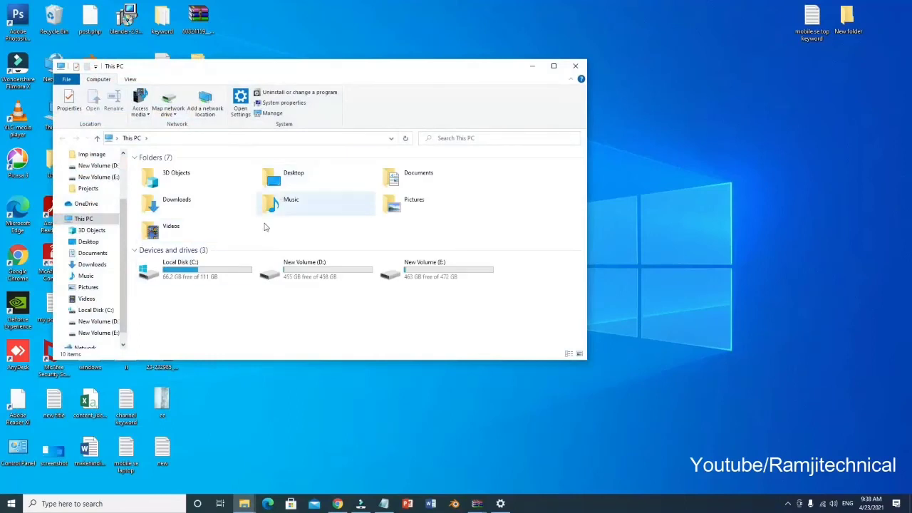
double_click(178, 230)
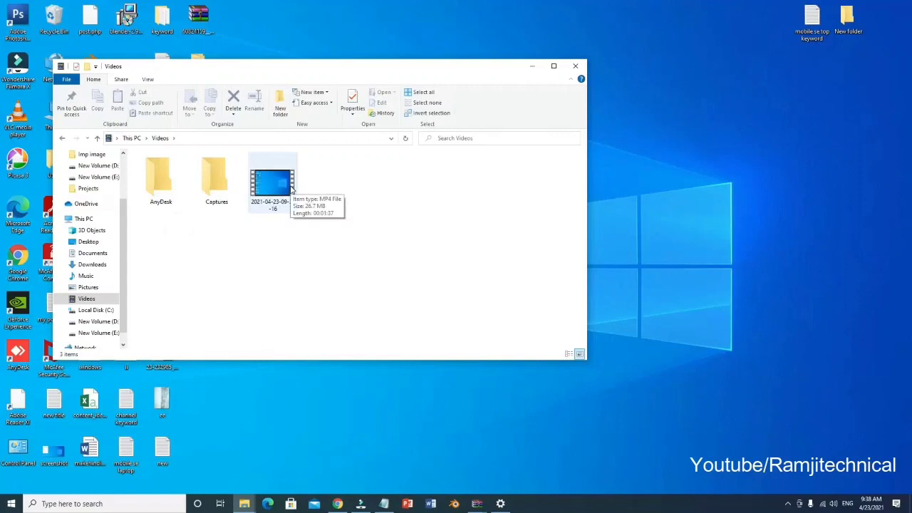
left_click(292, 189)
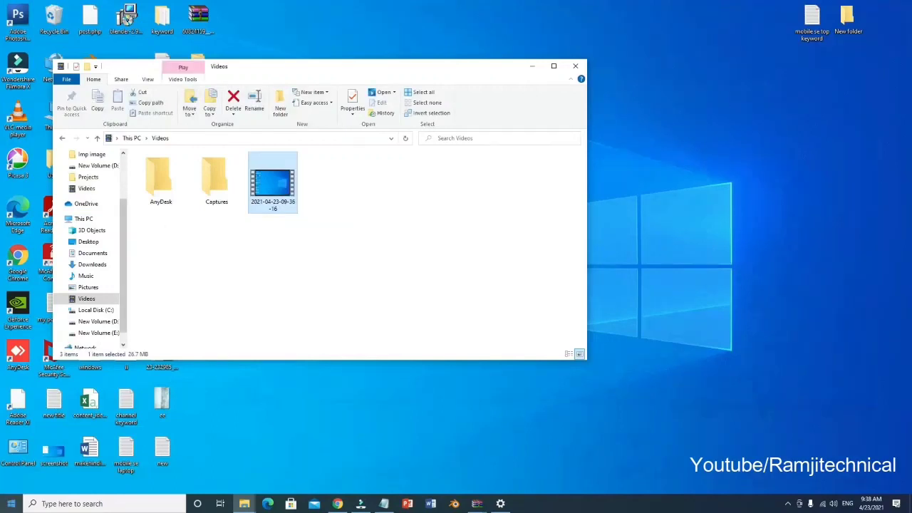
left_click(533, 66)
right_click(399, 254)
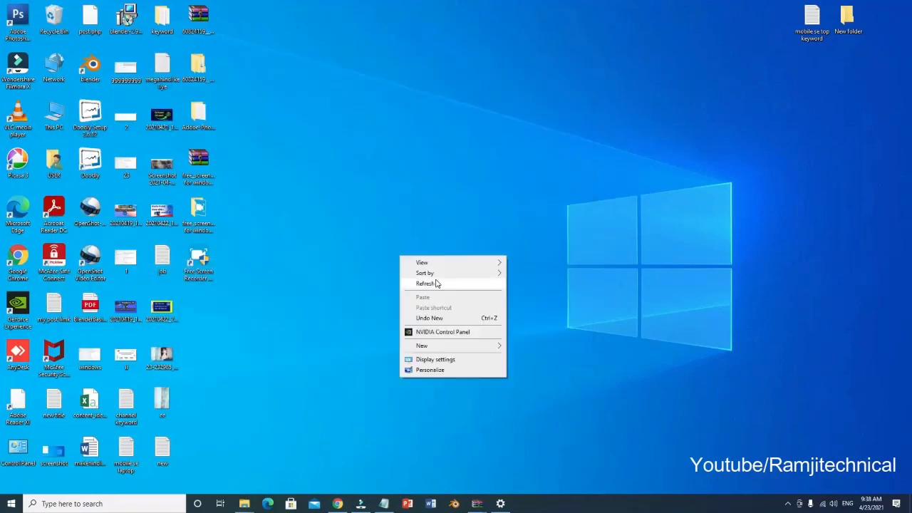
left_click(436, 281)
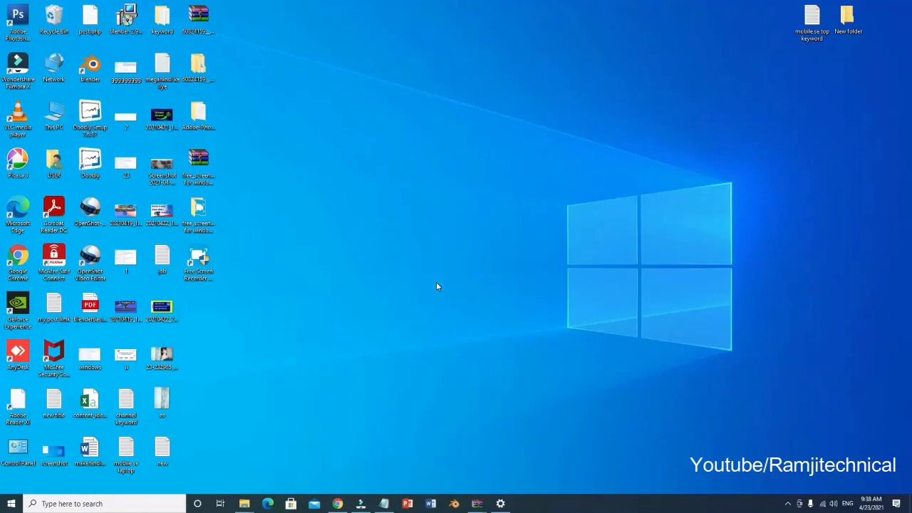